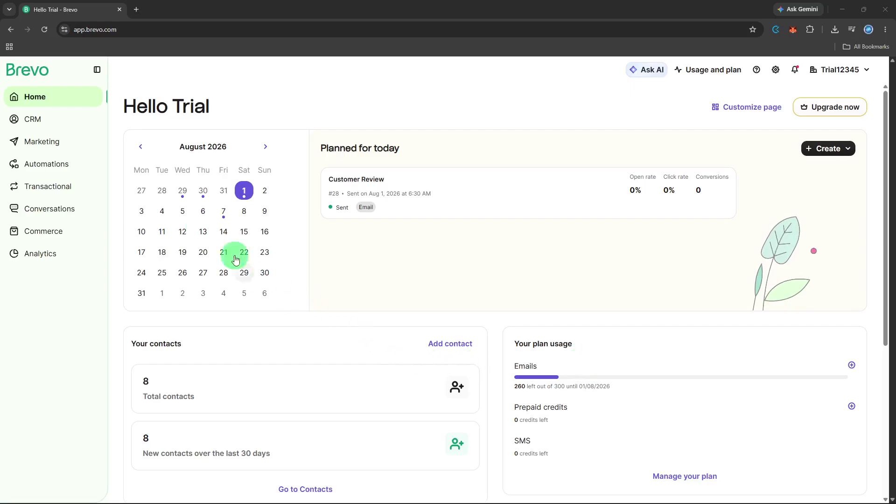
Open the CRM contacts list and examine its columns through to the contact timezone and detected language
left_click(71, 127)
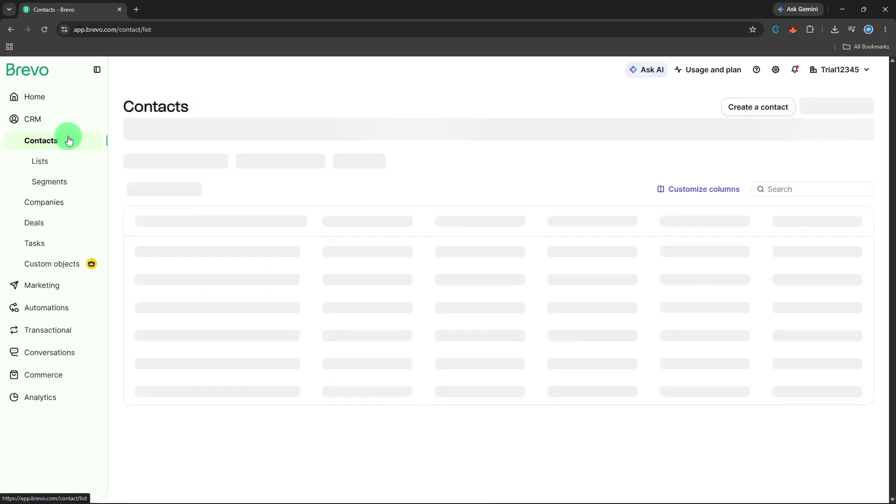
left_click(69, 140)
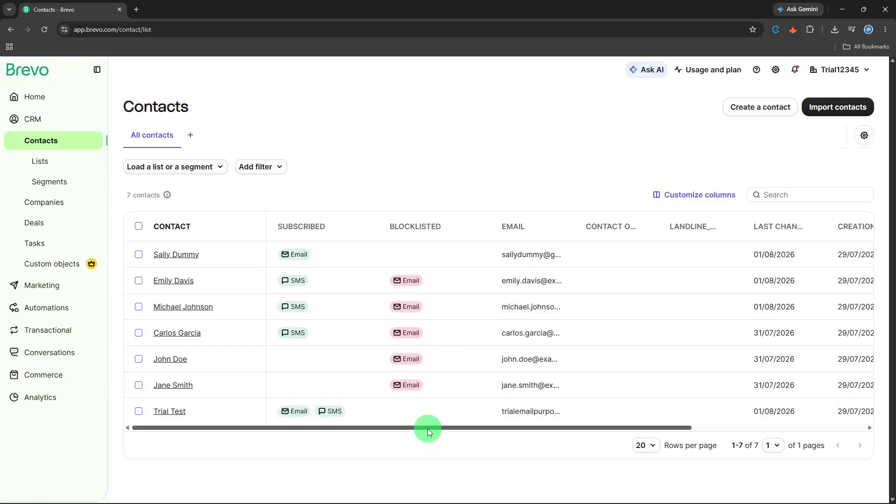
left_click_drag(428, 429, 659, 434)
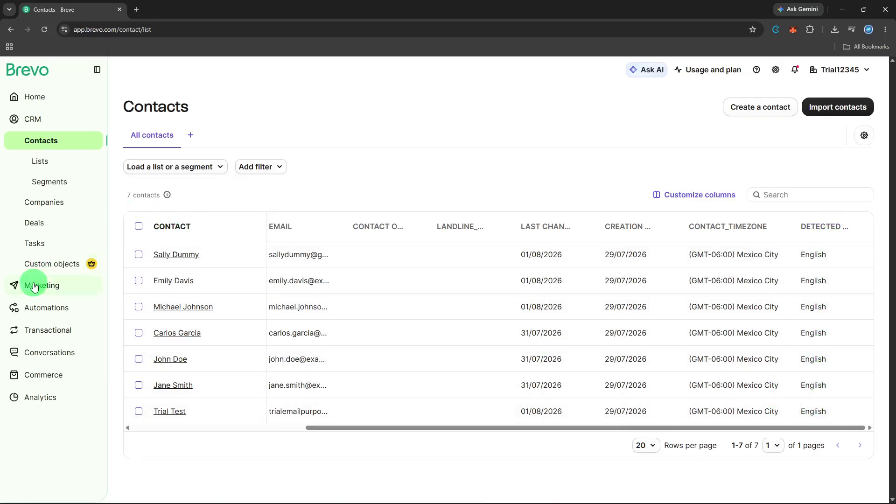
Create a new blank automation workflow from scratch
left_click(22, 316)
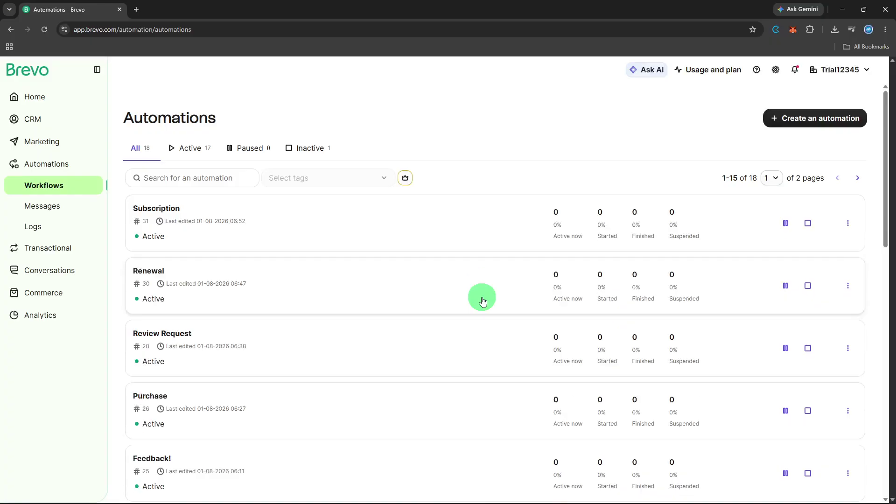
left_click(809, 129)
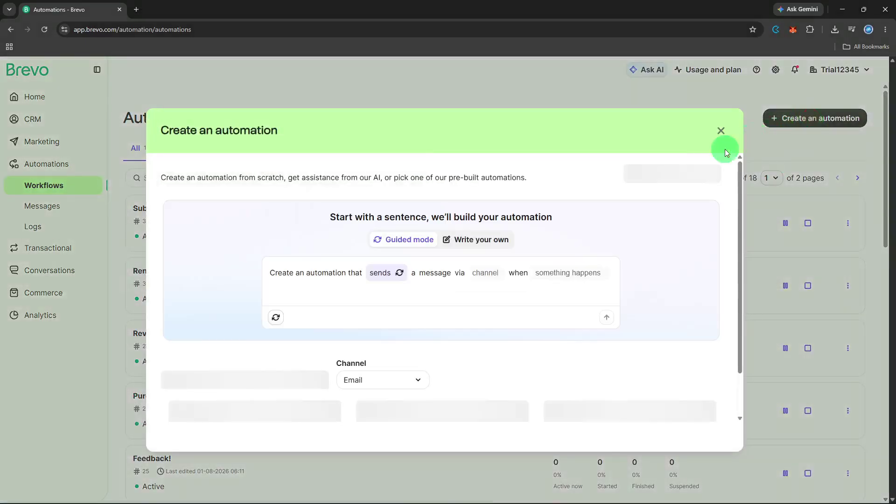
left_click(689, 173)
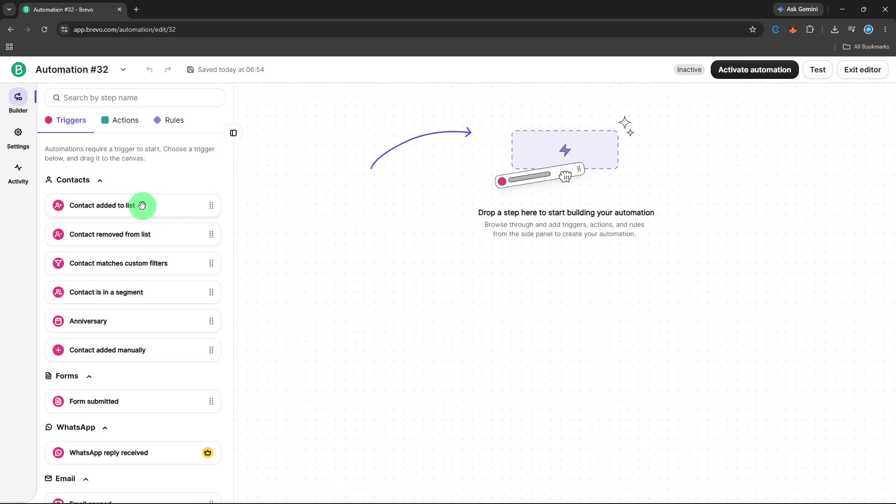
Add a "Contact added to list" trigger using the list "Contacts involved in conversations #4" and save it
left_click_drag(143, 206, 547, 191)
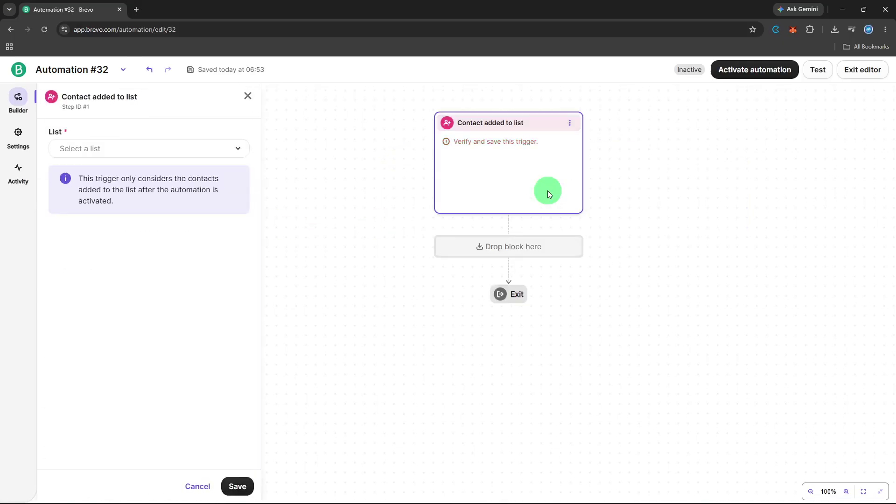
left_click(246, 148)
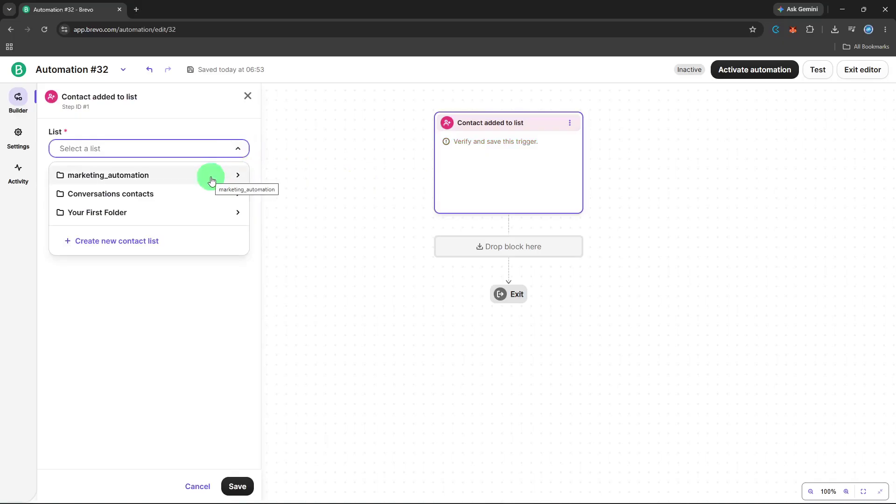
left_click(205, 193)
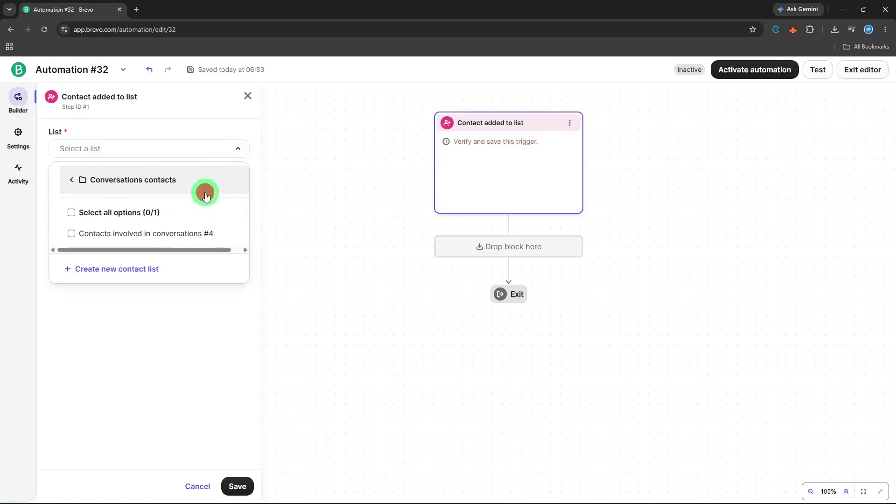
left_click(165, 234)
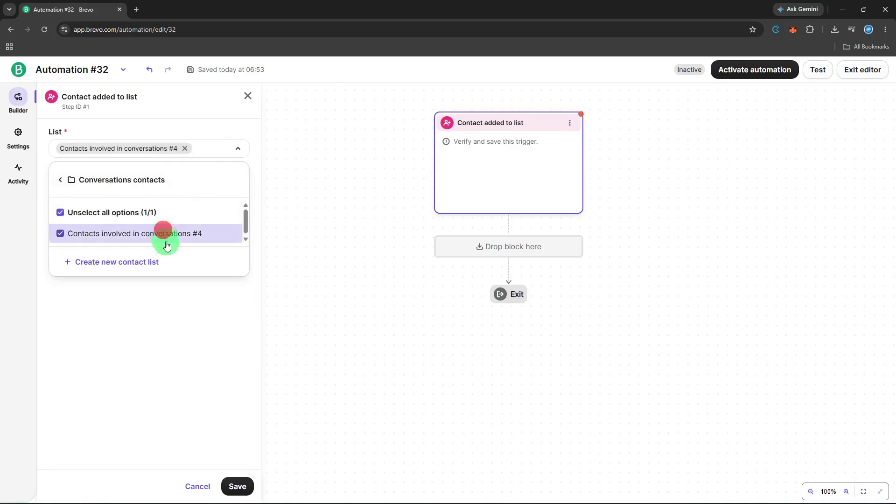
left_click(230, 490)
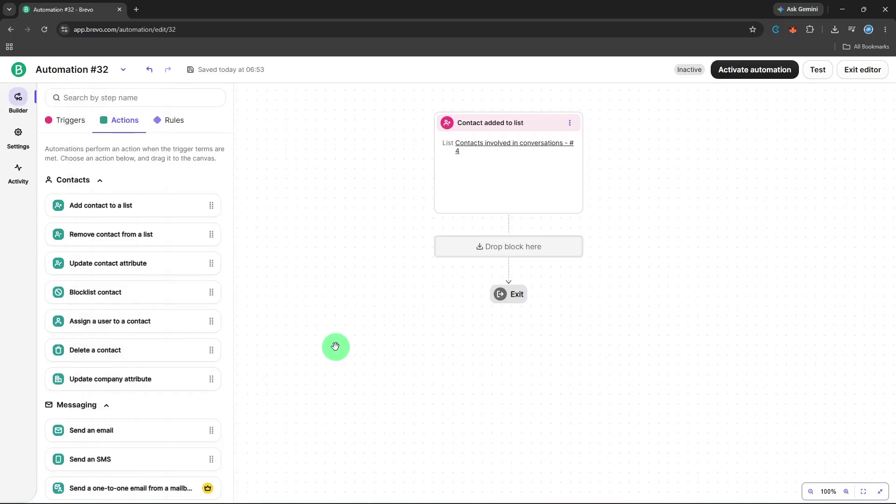
Add a Conditional split rule directly below the "Contact added to list" trigger
left_click(453, 251)
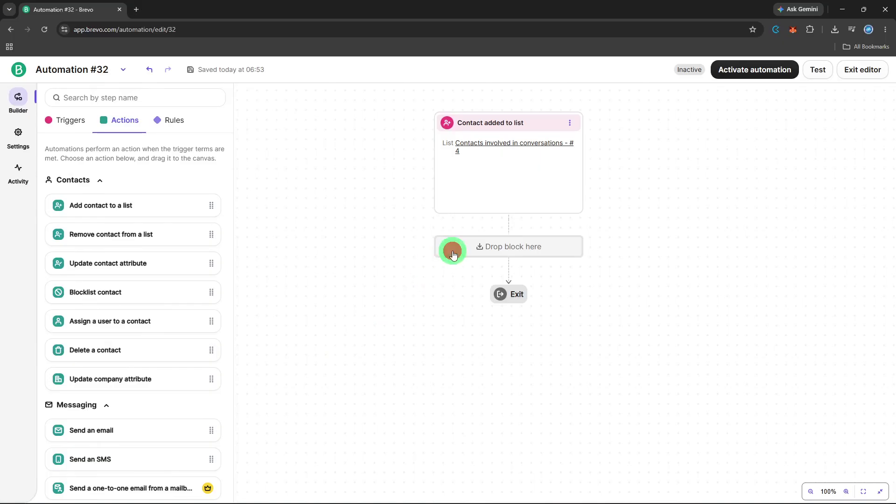
left_click(183, 131)
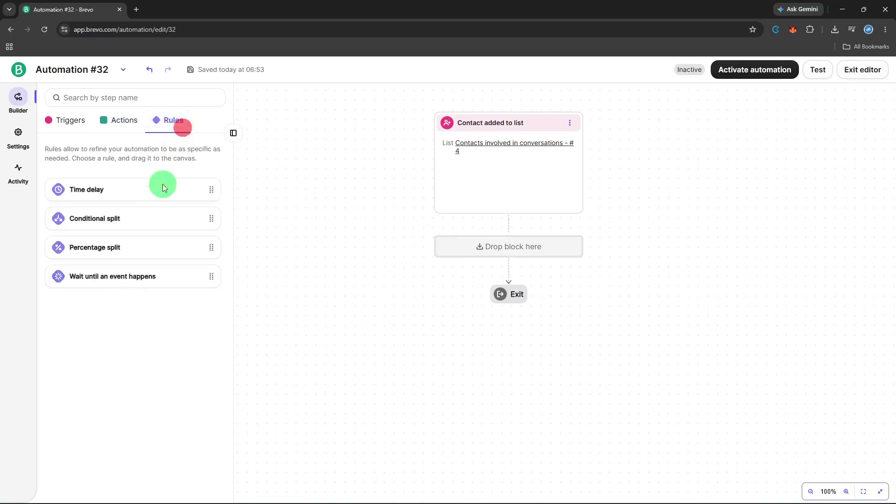
left_click(149, 212)
left_click_drag(340, 235, 553, 244)
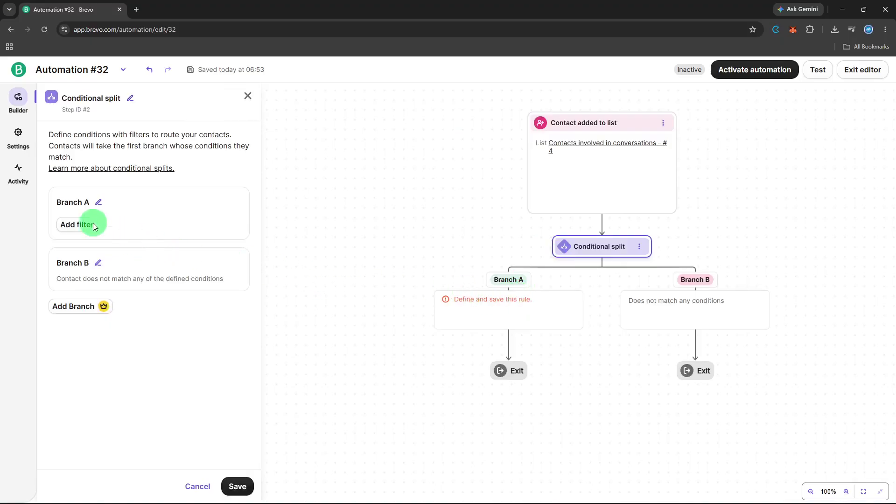
Define Branch A's condition as member of the list "Contacts involved in conversations #4"
left_click(77, 222)
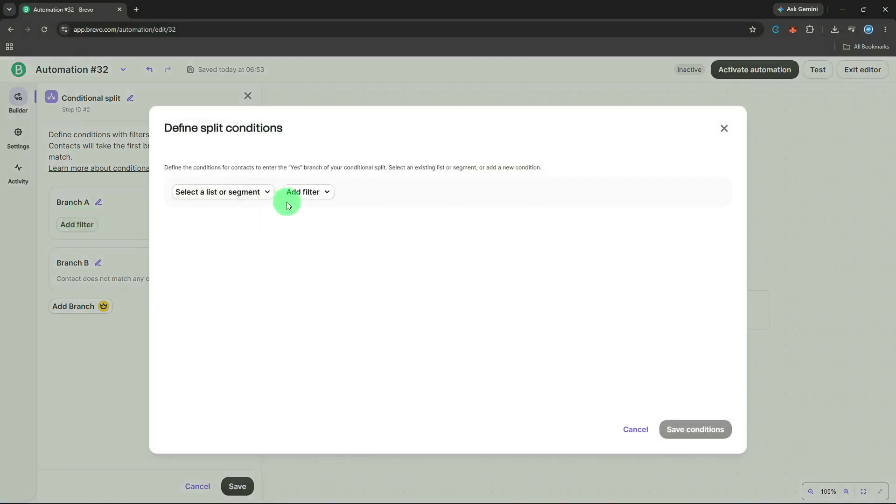
left_click(267, 193)
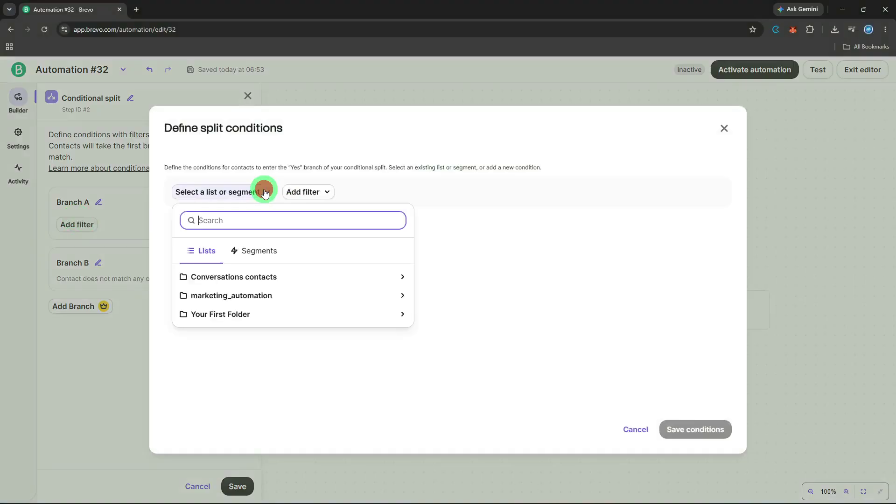
left_click(291, 194)
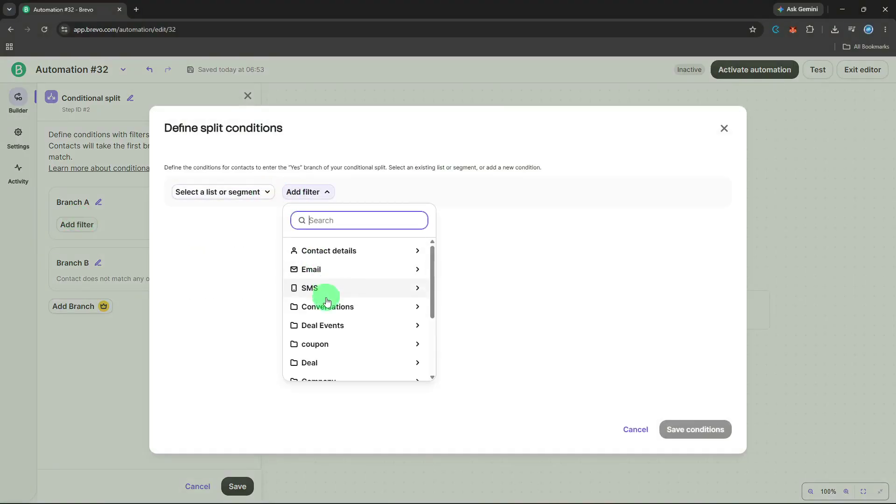
scroll(327, 306, "down", 1)
scroll(327, 306, "down", 3)
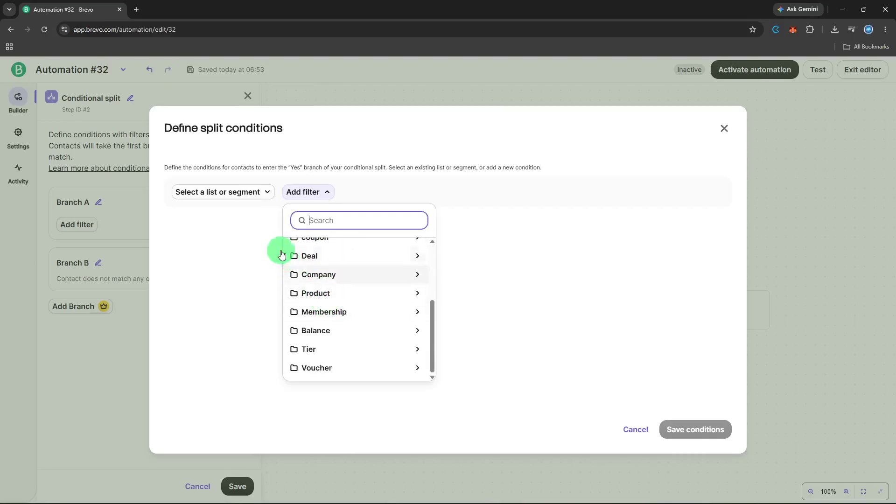
left_click(256, 193)
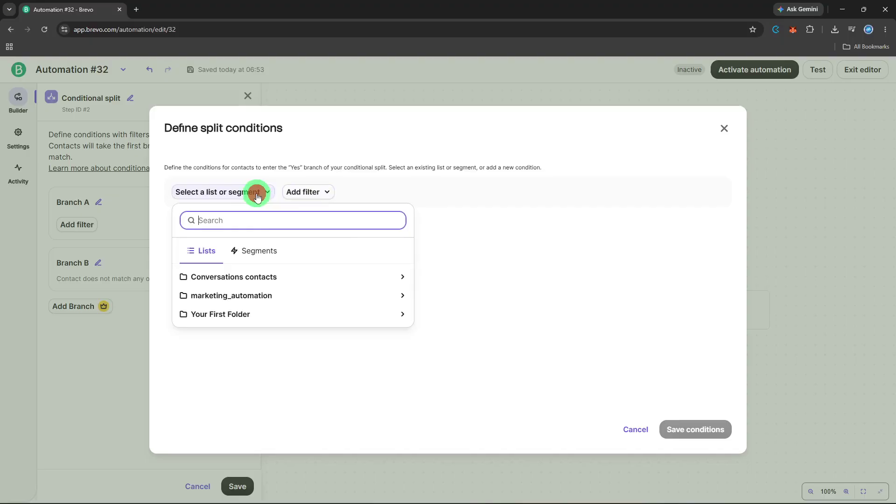
left_click(260, 283)
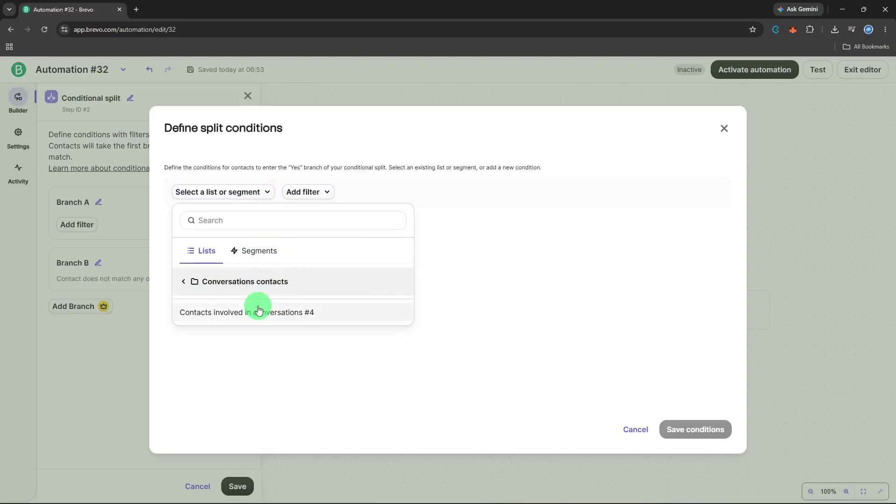
left_click(258, 307)
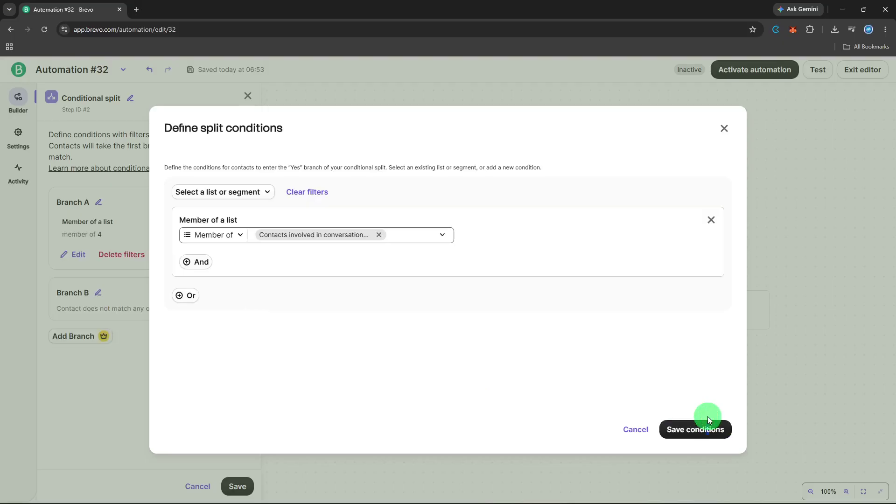
Add an And filter on the _DETECTED_LANGUAGE custom contact attribute to Branch A's split conditions
left_click(199, 261)
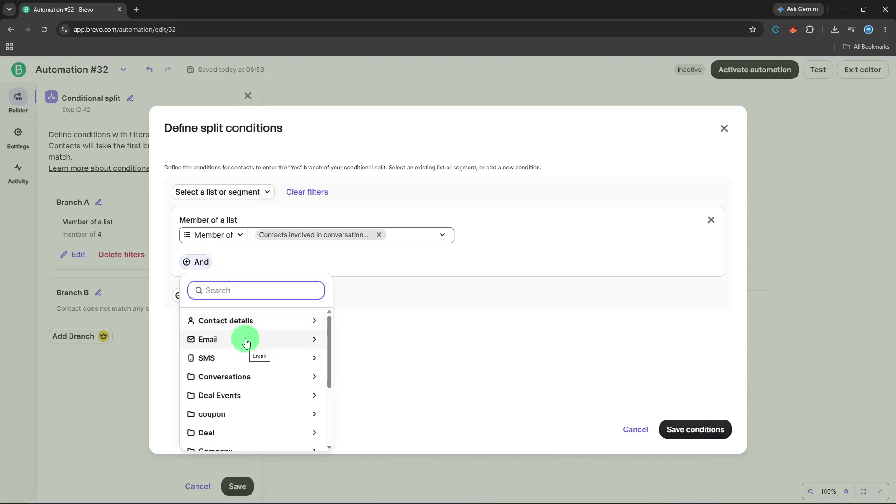
left_click(254, 327)
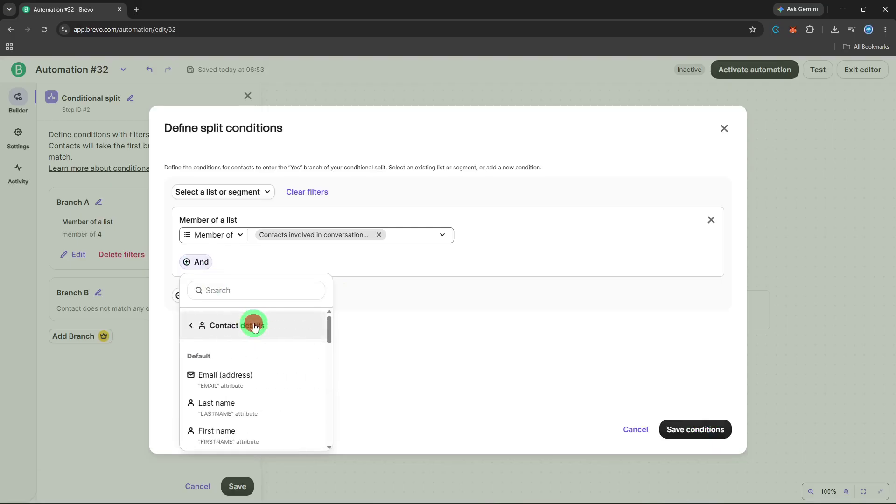
scroll(249, 362, "down", 3)
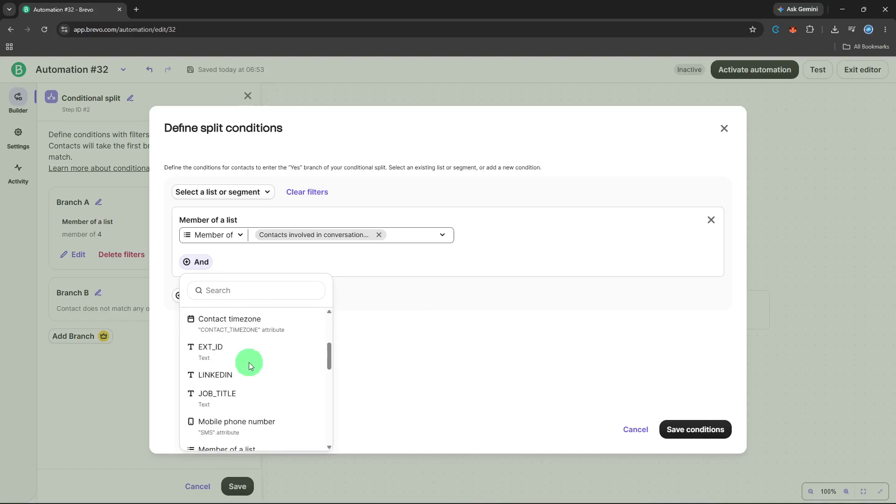
scroll(248, 371, "down", 2)
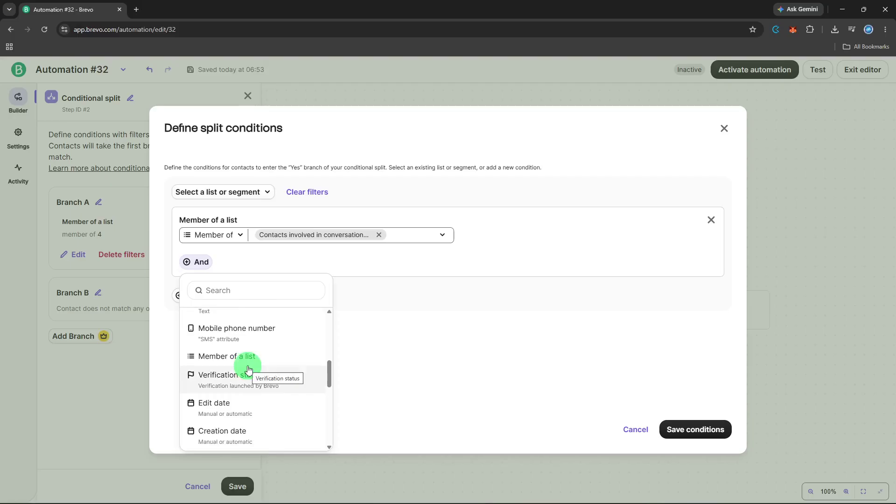
scroll(249, 370, "down", 3)
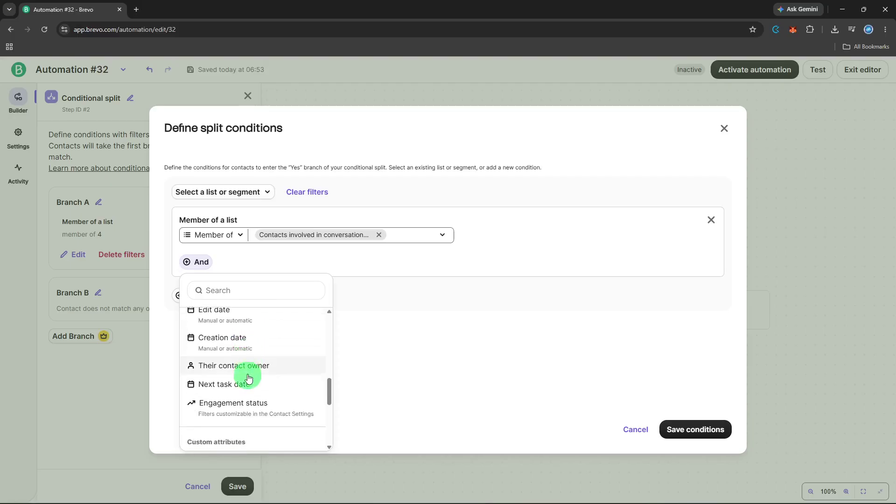
scroll(247, 391, "up", 3)
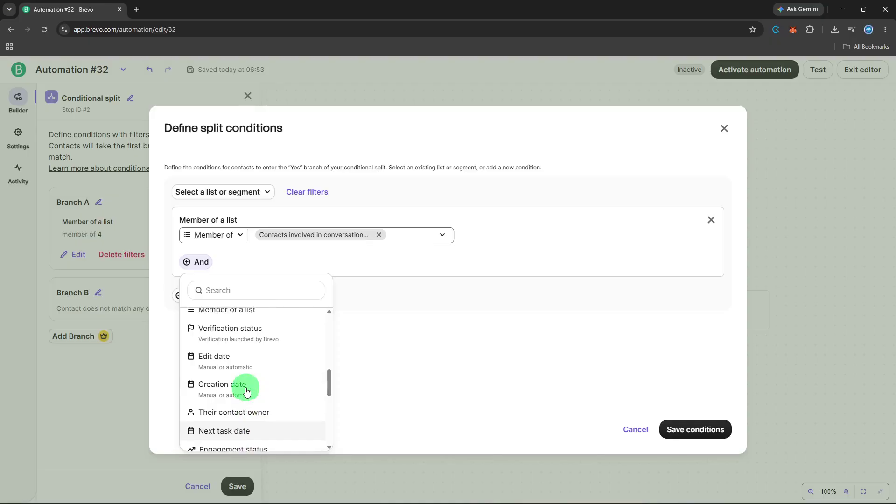
scroll(247, 391, "up", 3)
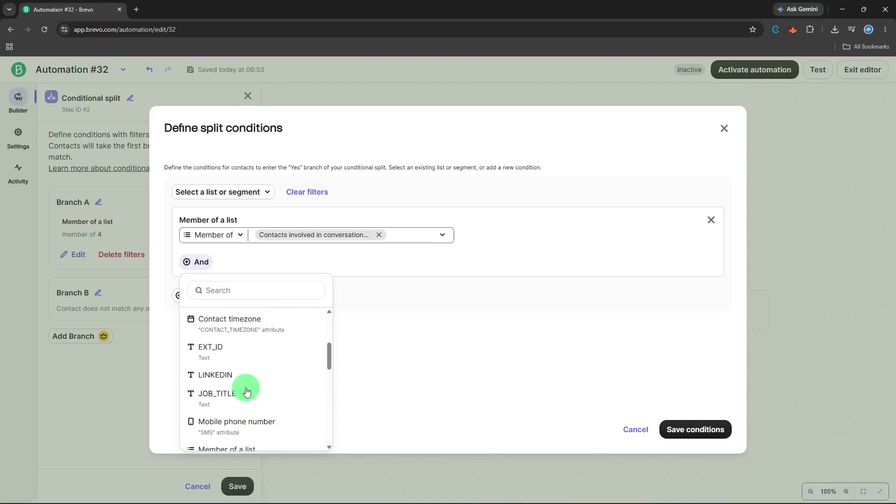
scroll(247, 391, "up", 5)
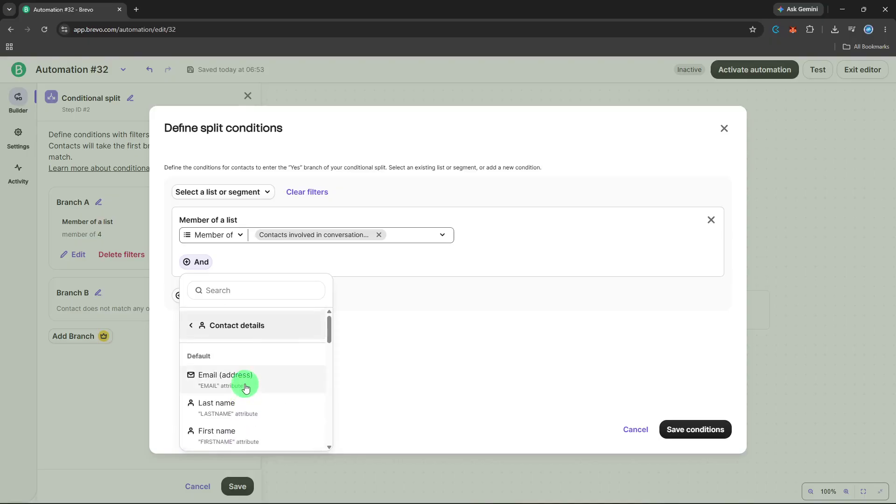
scroll(247, 388, "down", 5)
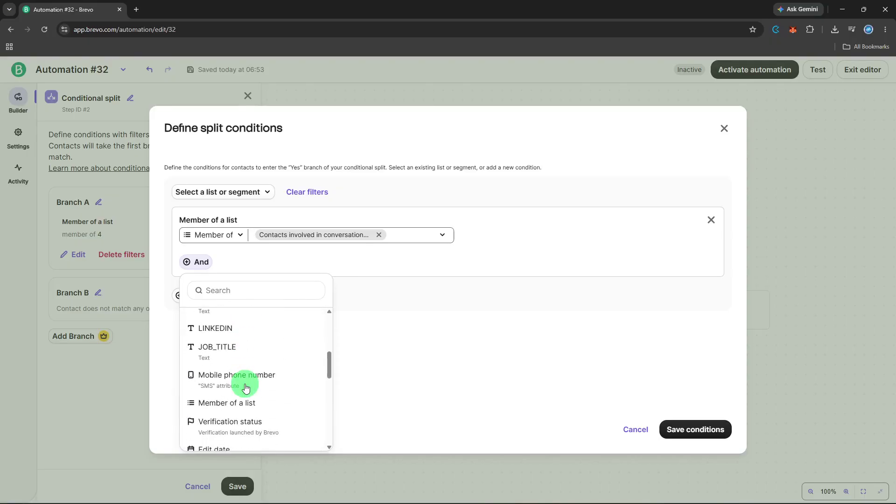
scroll(246, 387, "down", 1)
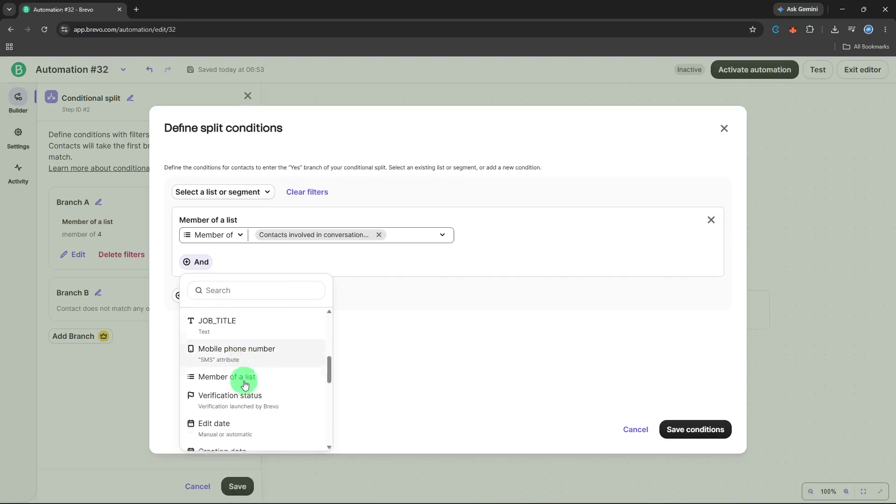
scroll(246, 386, "down", 3)
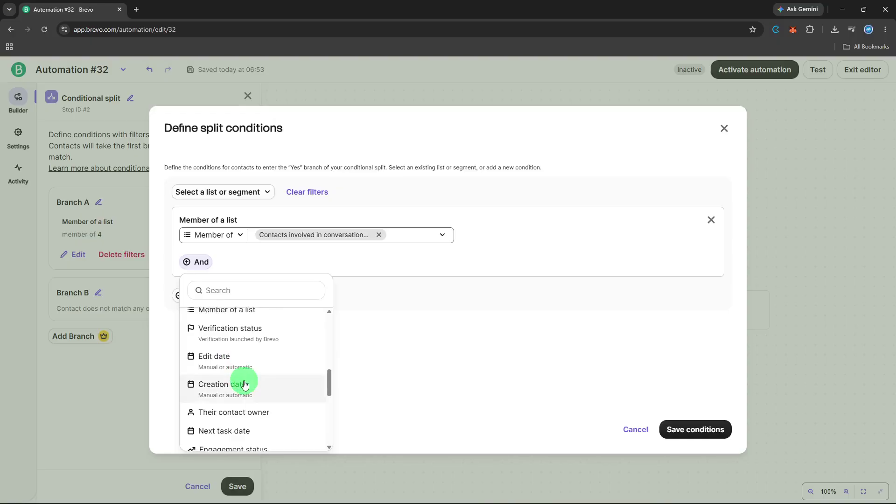
scroll(246, 386, "down", 3)
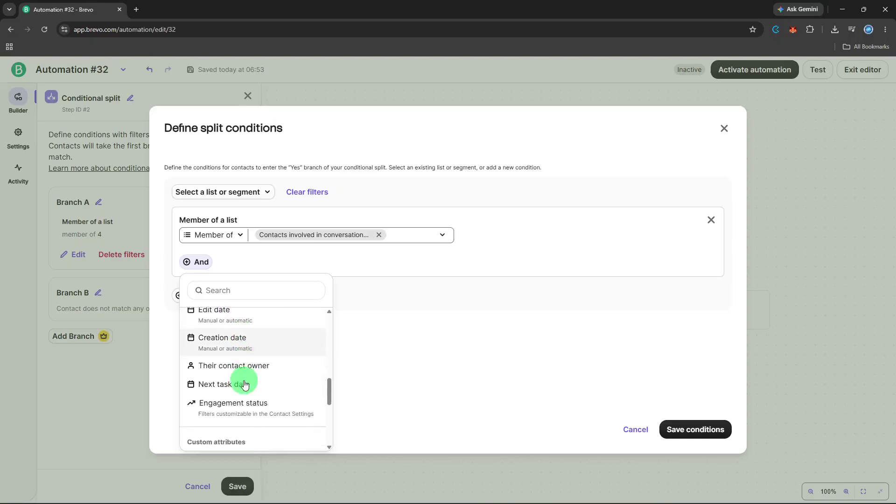
scroll(246, 386, "down", 1)
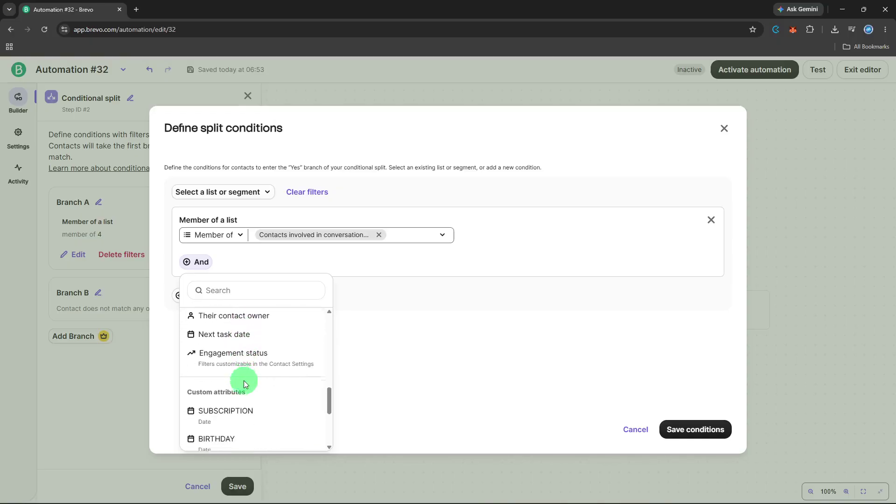
scroll(243, 380, "down", 2)
scroll(244, 382, "down", 1)
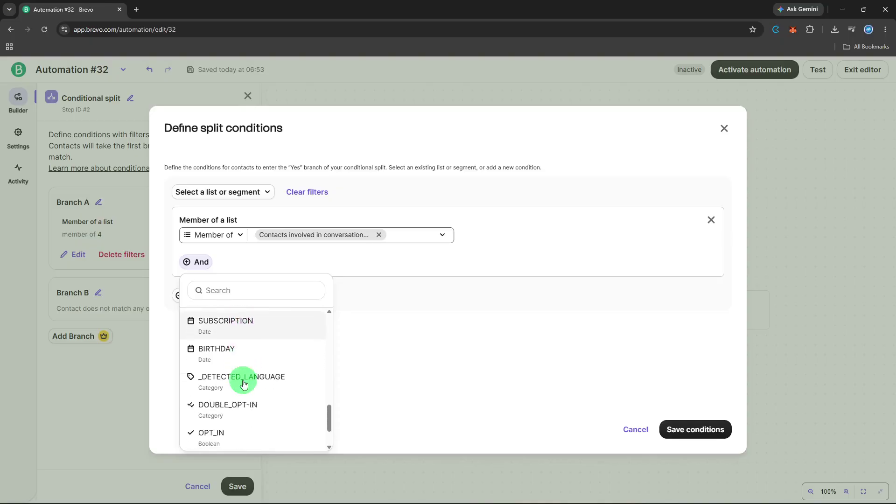
left_click(243, 380)
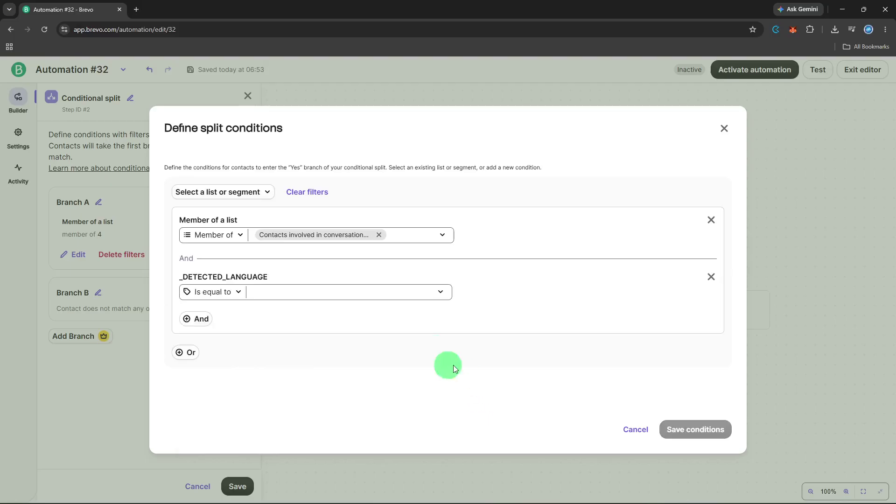
Set the _DETECTED_LANGUAGE filter to is equal to English, then save the conditions and the Conditional split rule
left_click(388, 293)
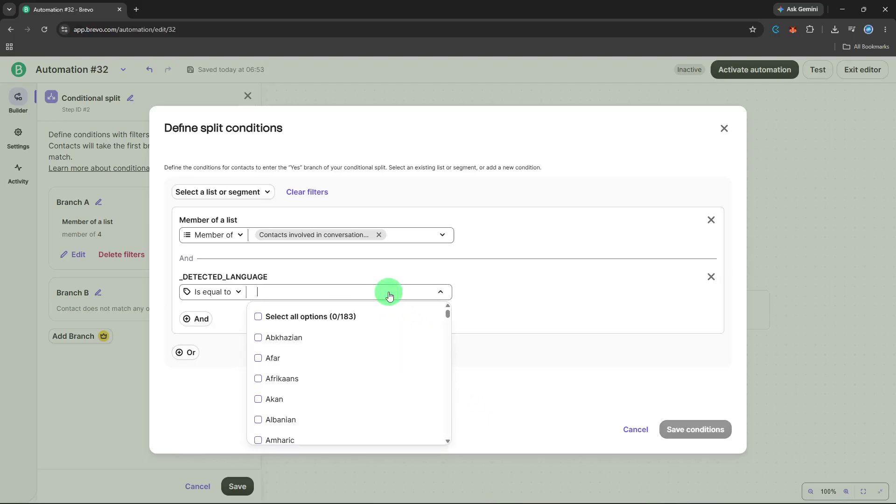
type("En")
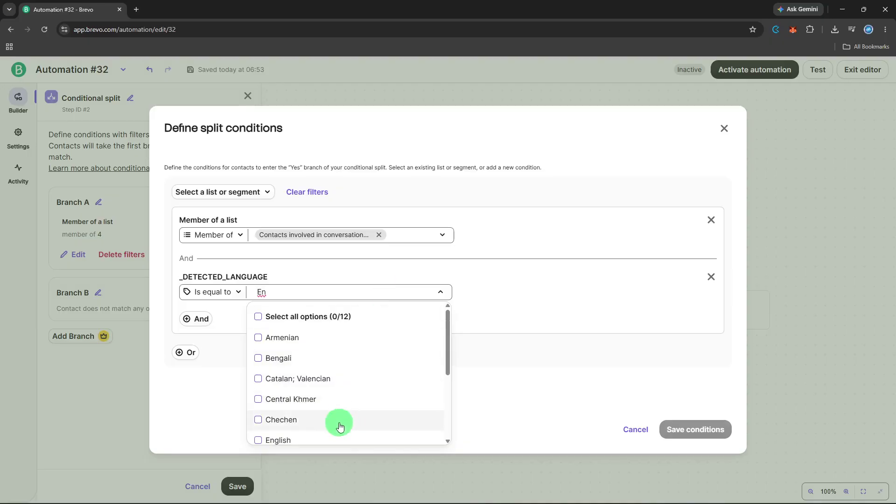
left_click(332, 445)
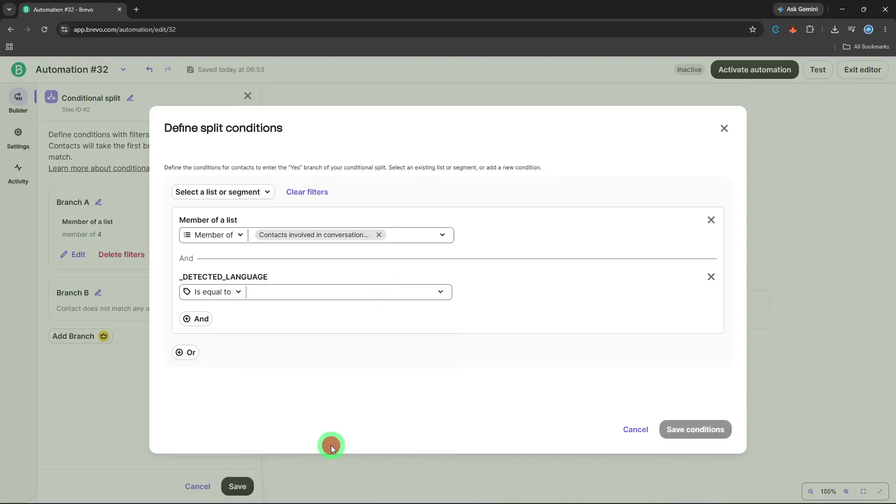
left_click(360, 293)
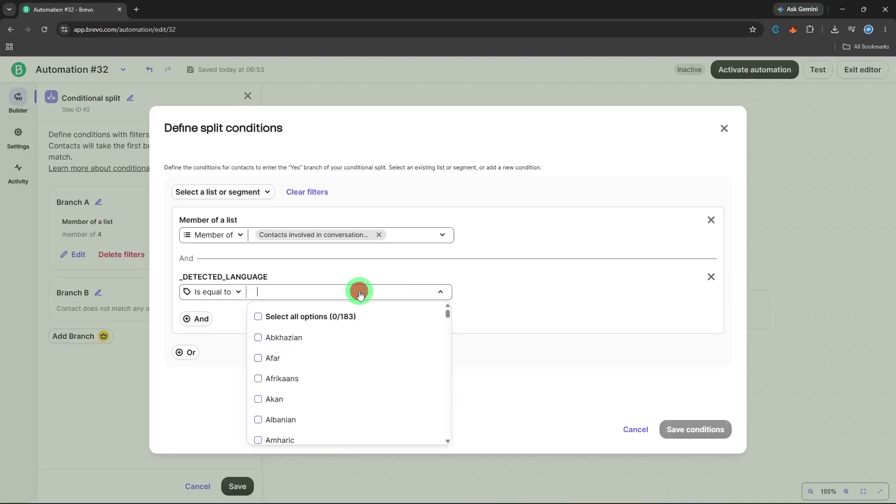
type("Eng")
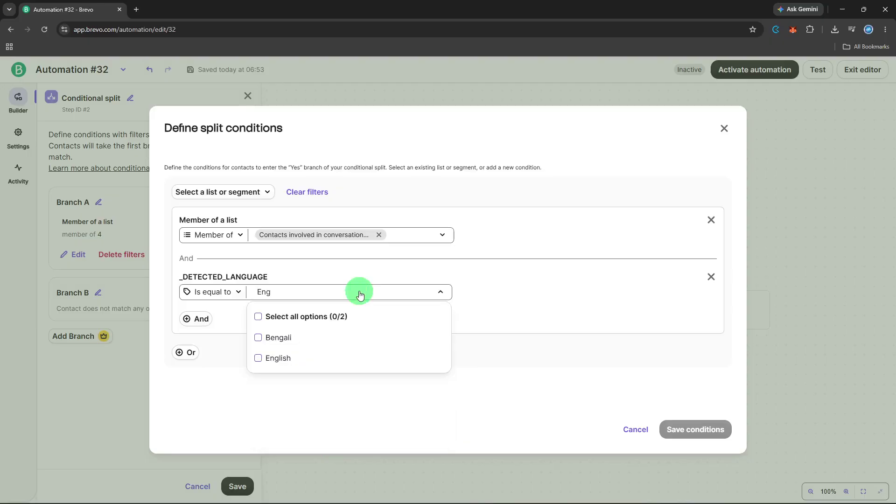
left_click(286, 358)
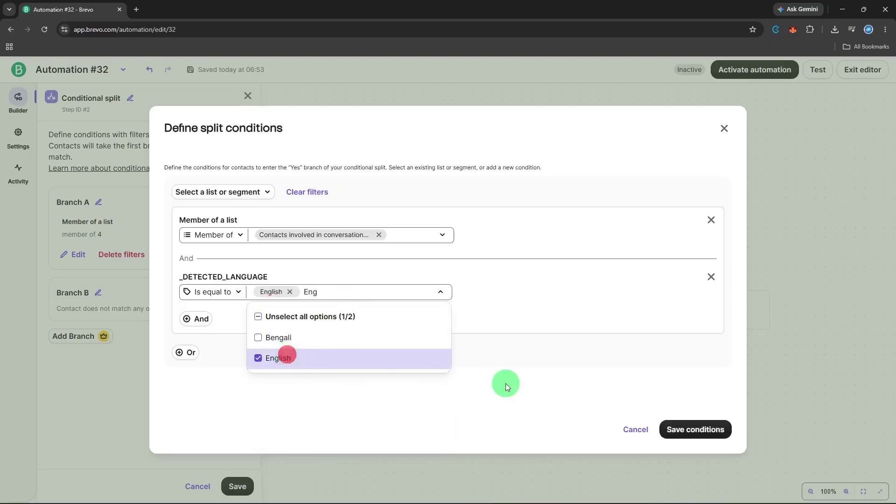
left_click(416, 291)
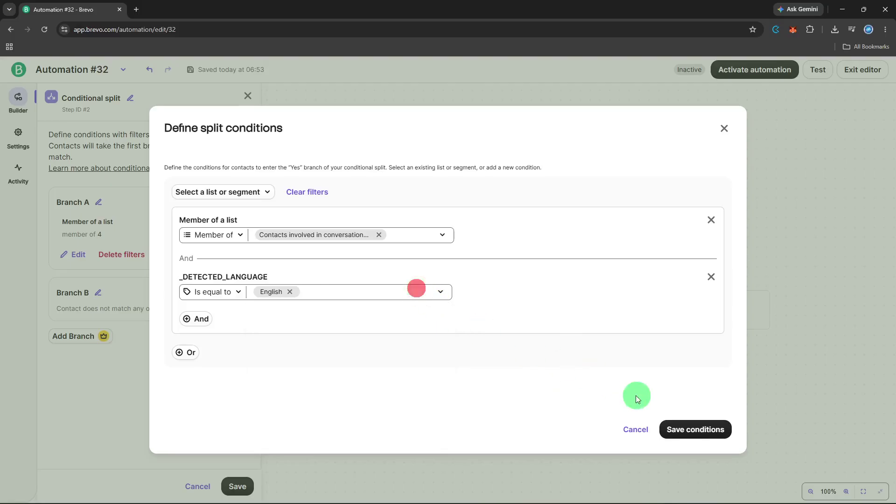
left_click(677, 431)
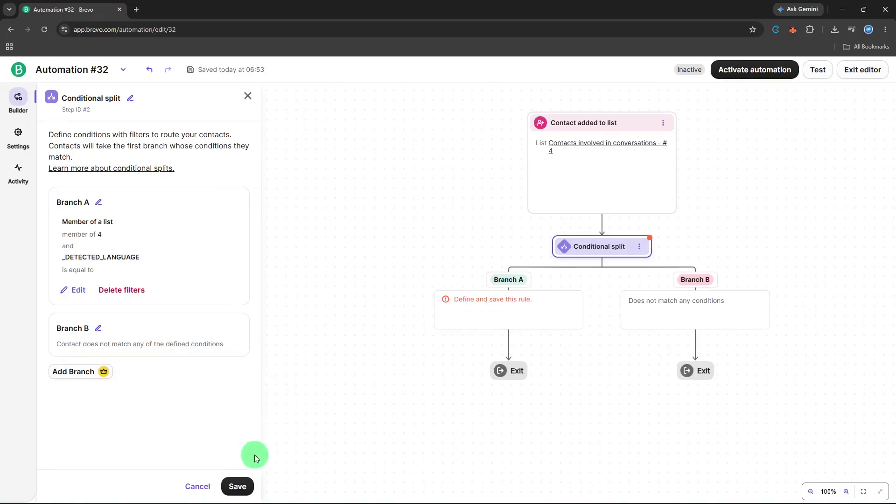
left_click(237, 484)
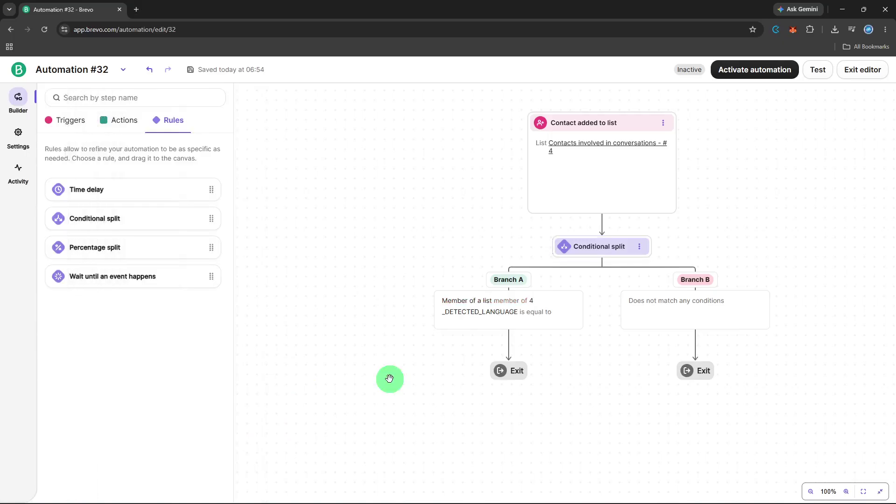
left_click(653, 309)
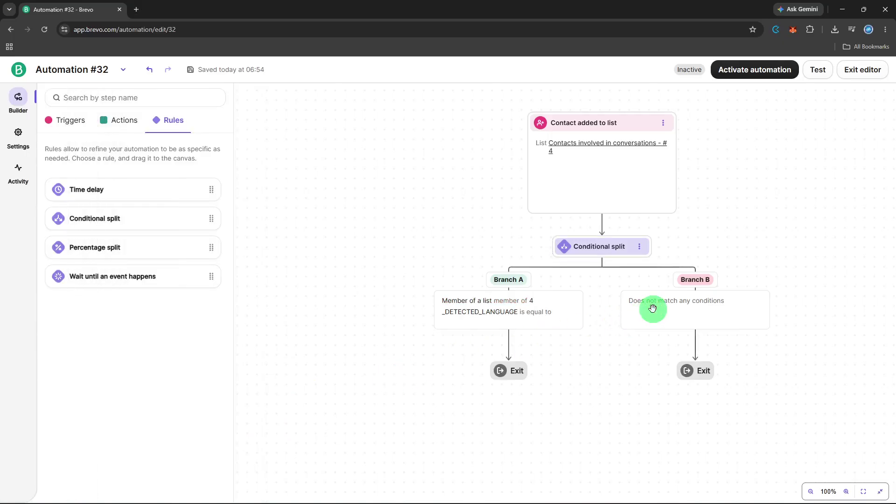
left_click(659, 300)
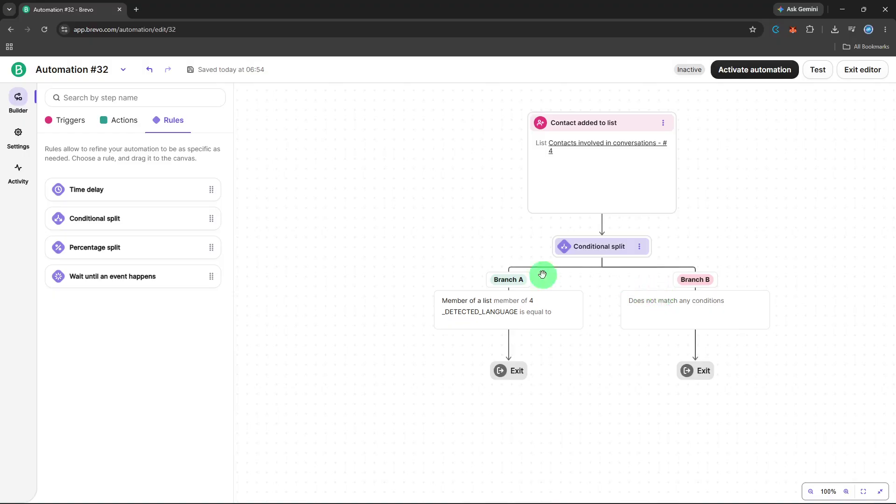
Show the available automation actions and check the automation's message testing option
left_click(141, 131)
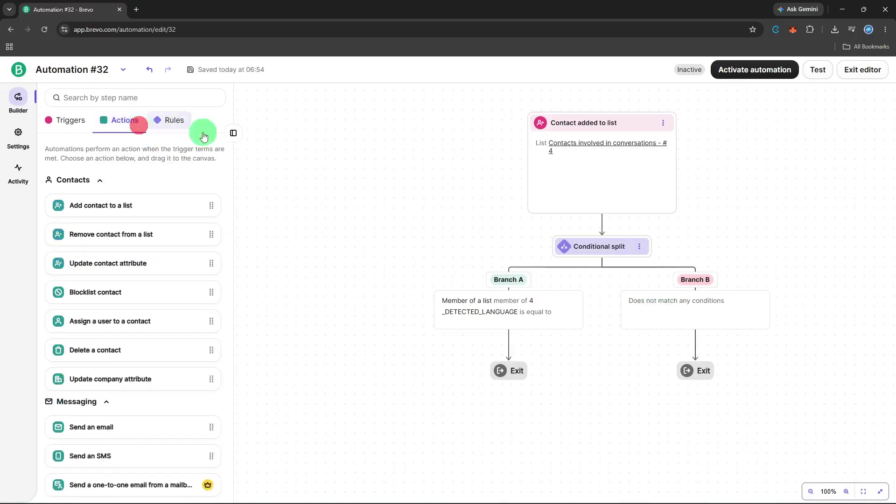
left_click(805, 74)
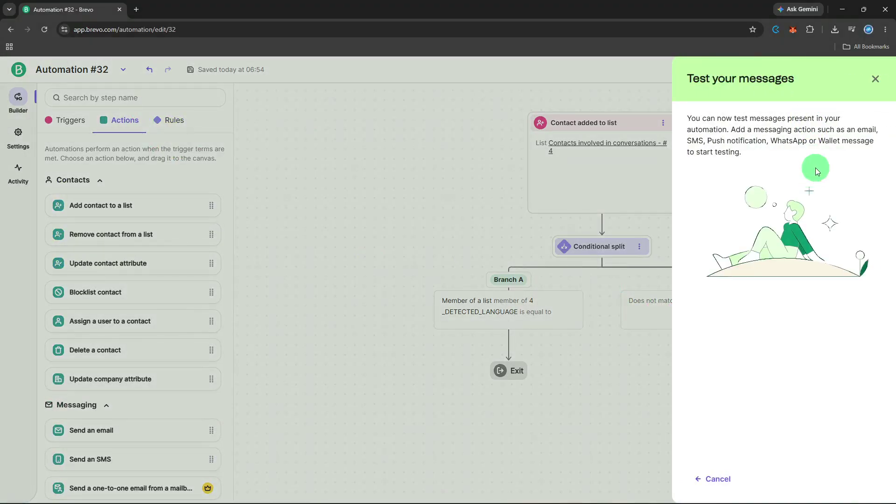
left_click(880, 80)
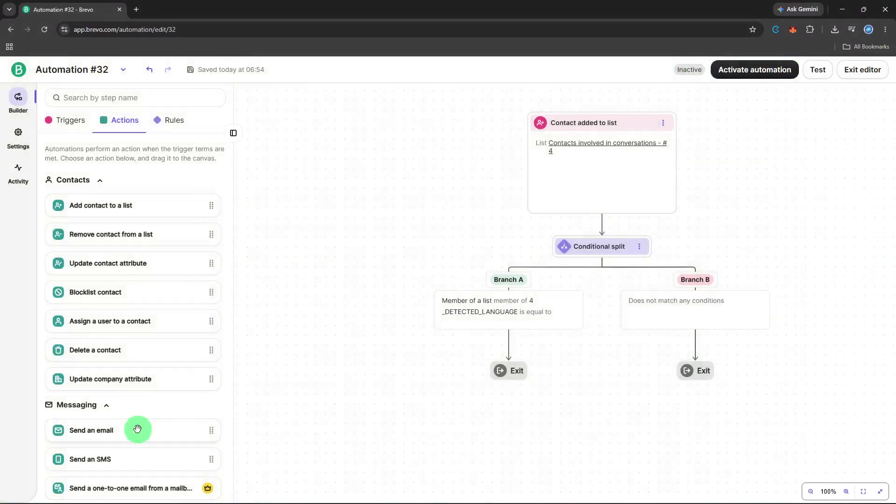
Add a Send an email action under Branch A, synced with the existing Welcome mail message (#19), and save it
left_click_drag(138, 430, 524, 356)
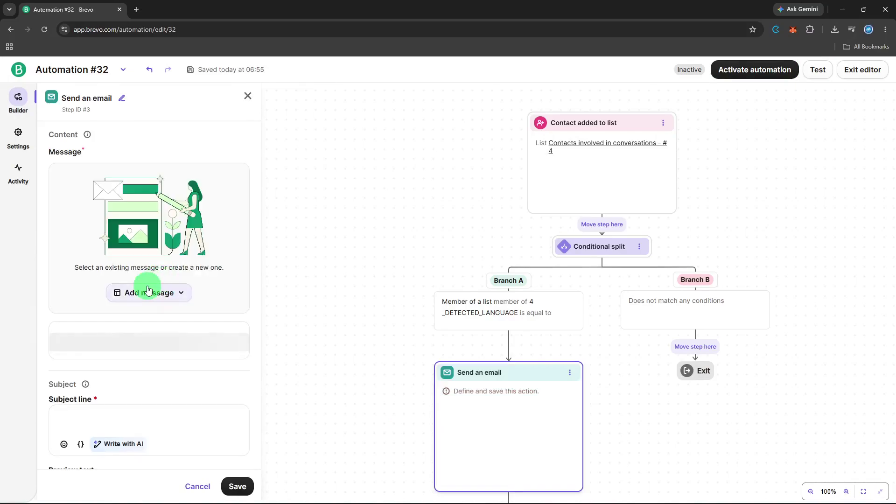
left_click(147, 291)
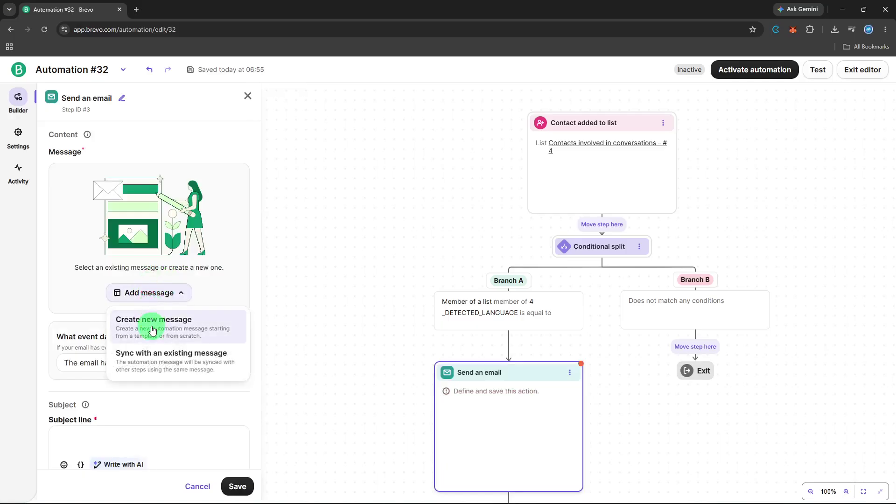
left_click(151, 354)
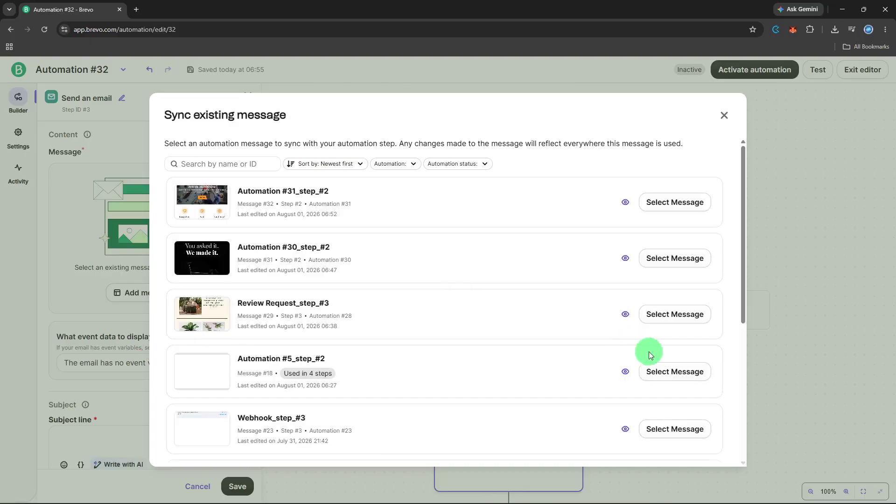
scroll(646, 355, "down", 4)
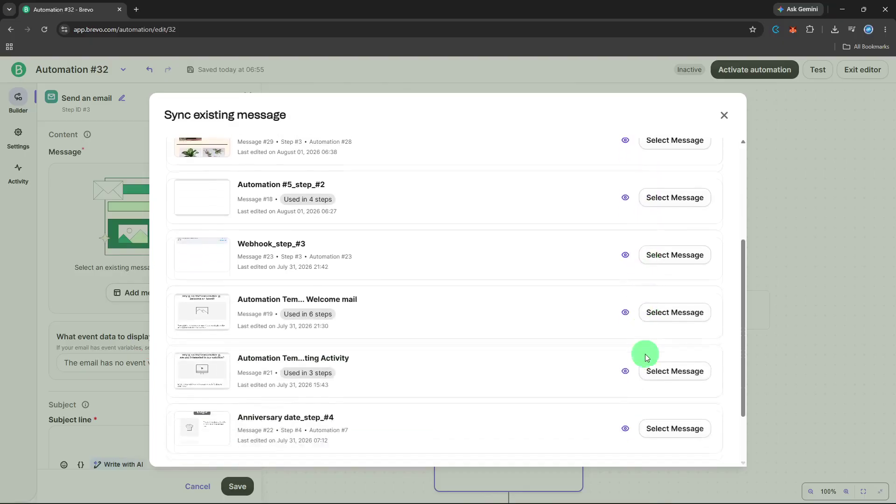
left_click(677, 311)
left_click(675, 306)
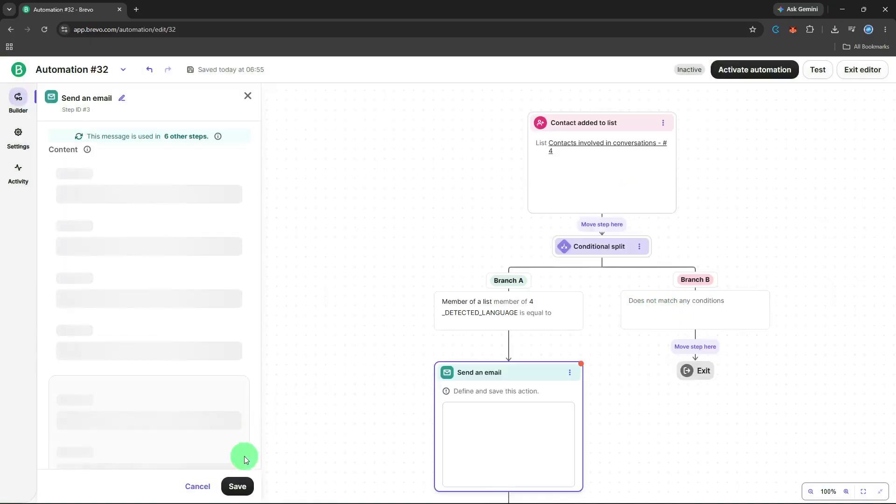
left_click(240, 486)
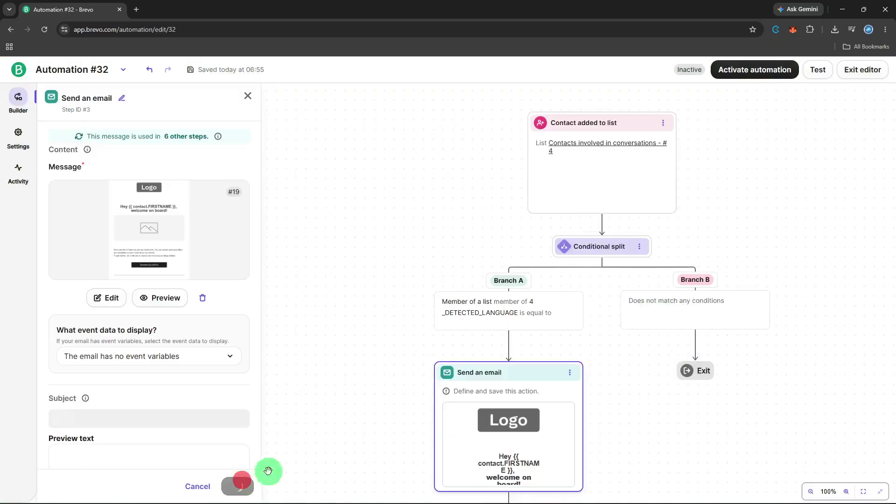
Test the automation's messages by sending them to the dummy contact found by searching "sa", then finish the test
left_click(829, 77)
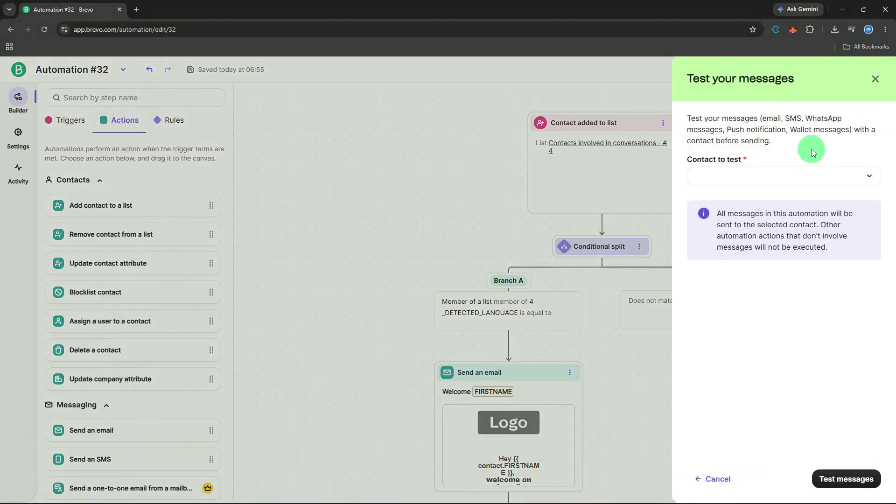
left_click(803, 174)
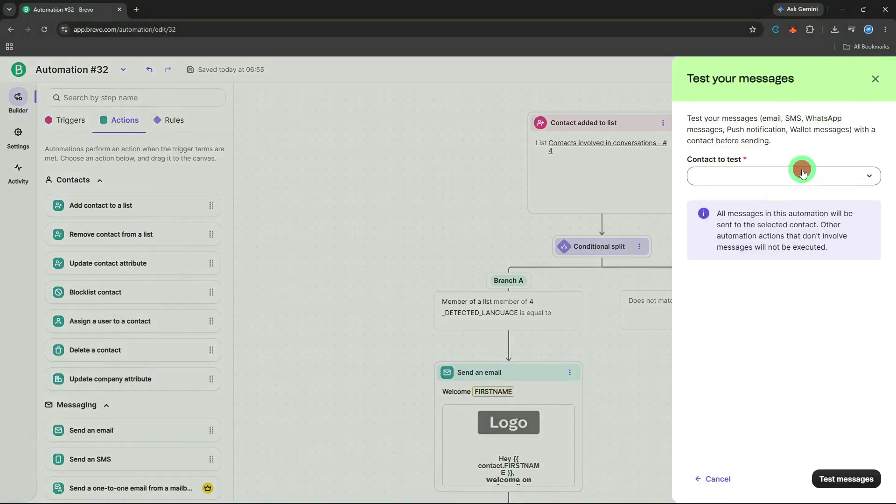
type("sa")
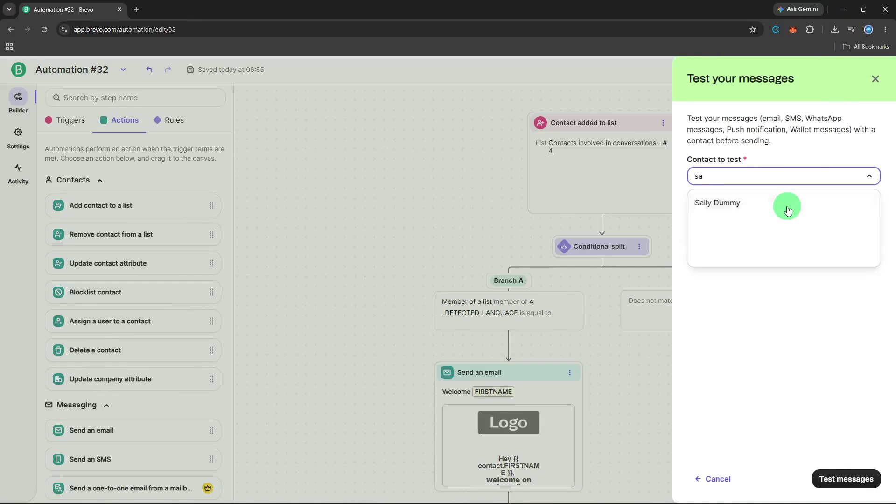
left_click(787, 205)
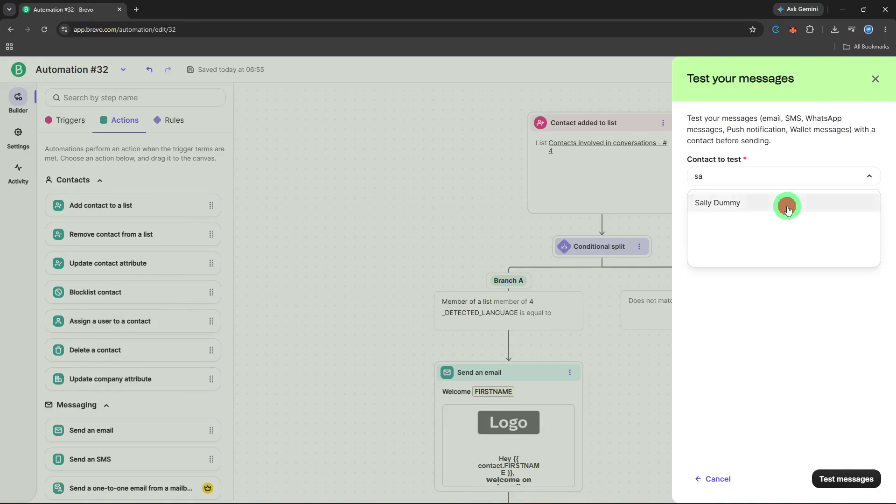
left_click(820, 479)
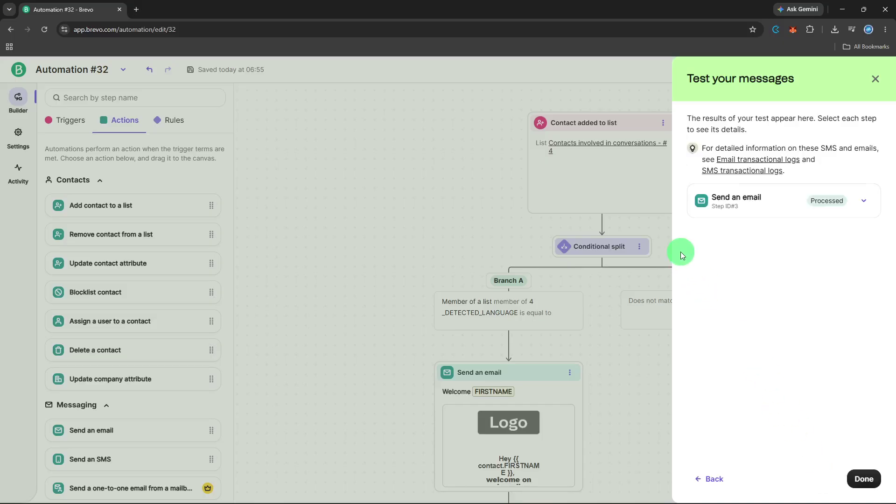
left_click(848, 481)
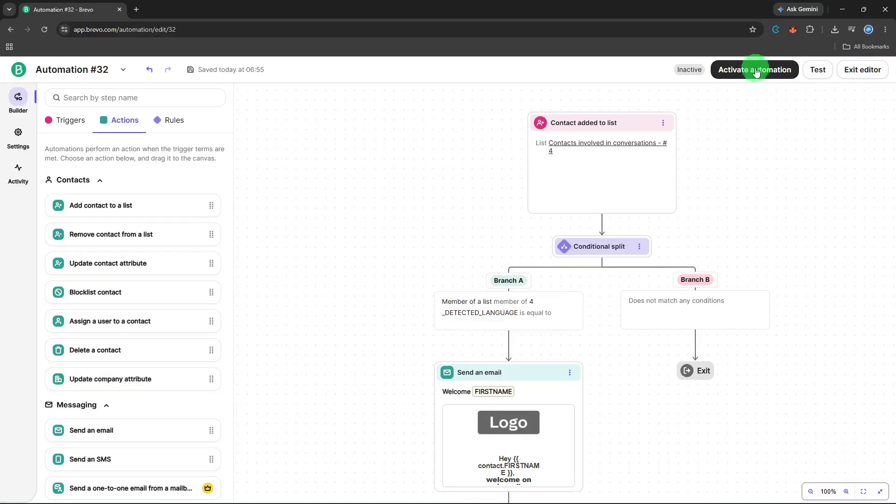
Activate the automation with contact re-entry after exit left off, and rename it Language
left_click(753, 68)
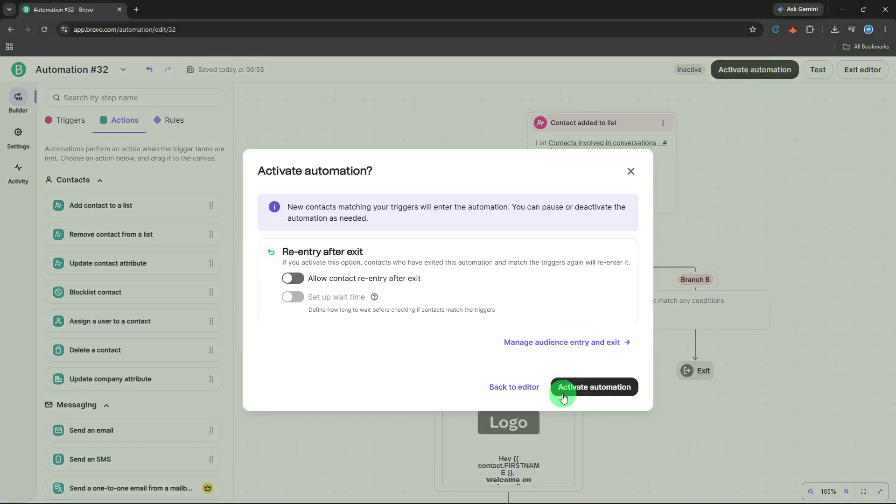
left_click(563, 389)
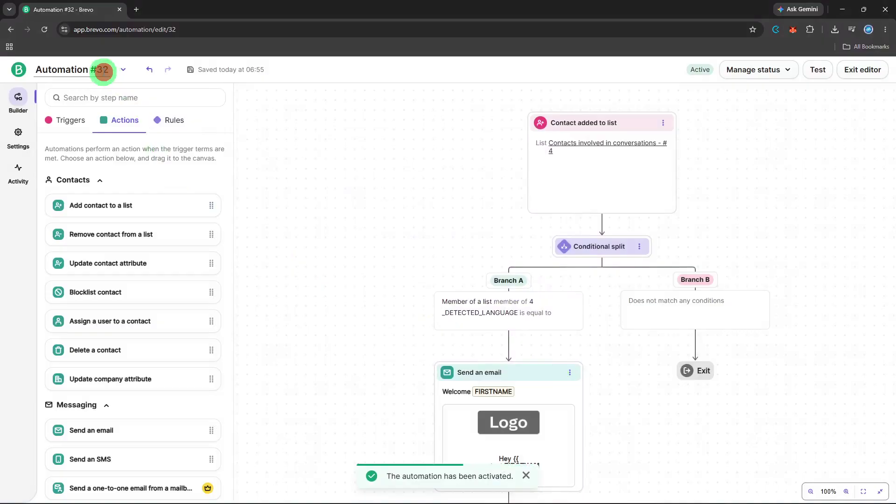
left_click(107, 75)
double_click(104, 71)
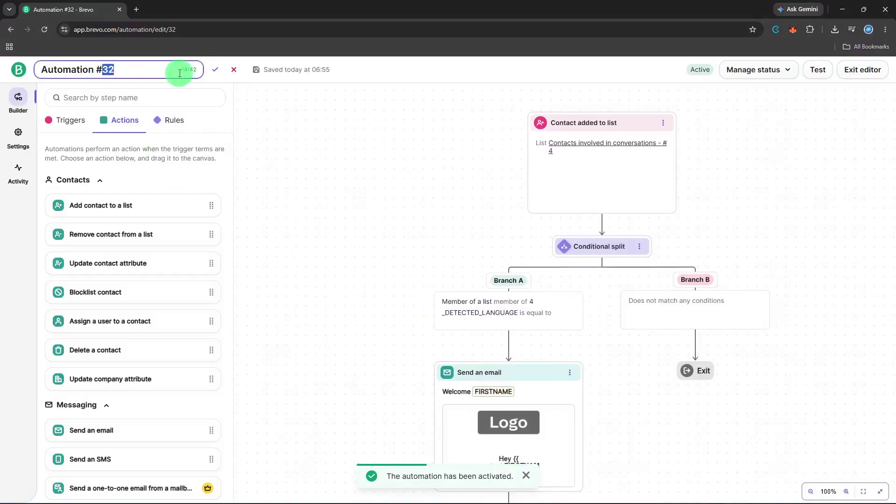
key("ctrl+a")
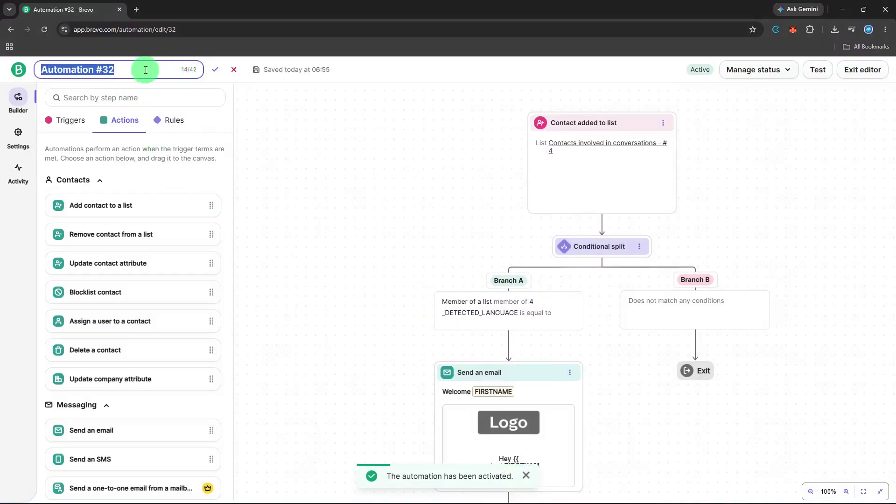
key("BackSpace")
type("Lan")
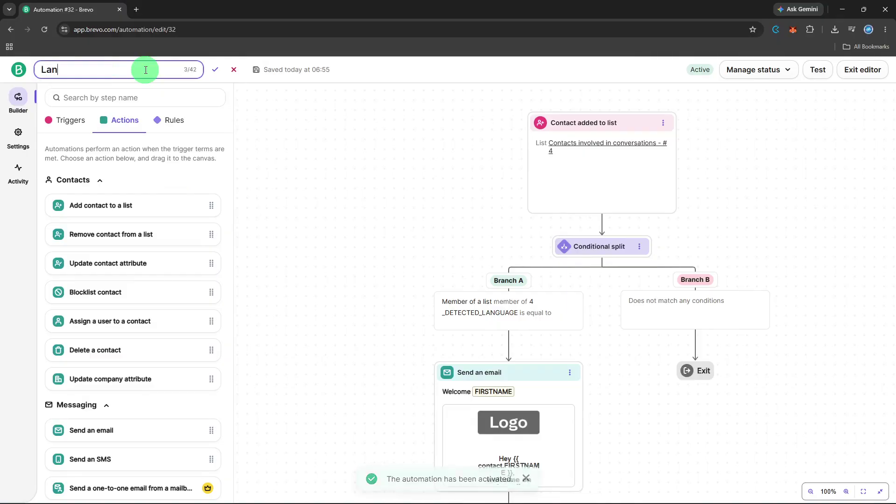
type("guage")
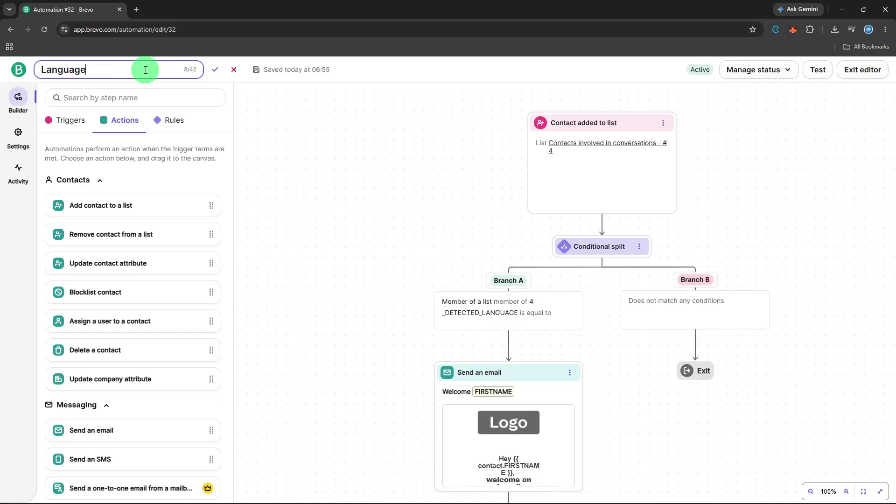
left_click(214, 71)
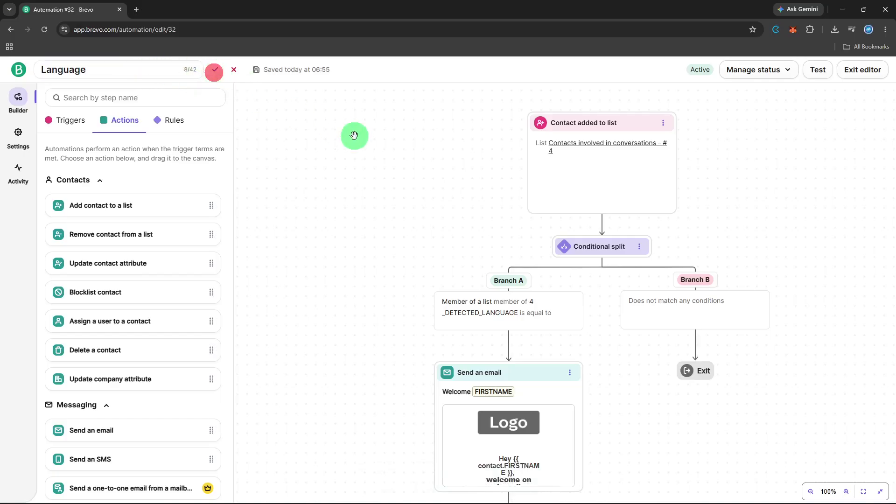